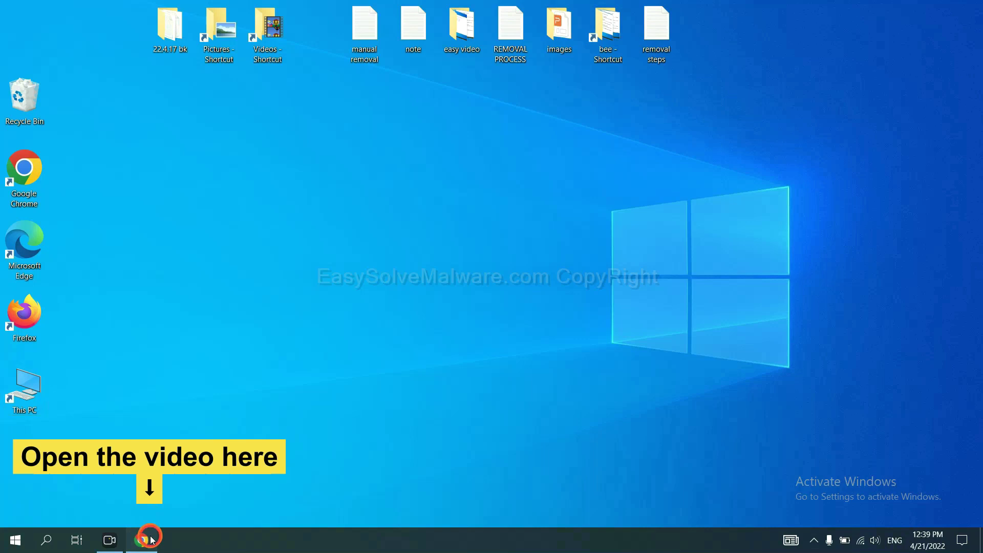
Step: Open the removal guide from the video description and download SpyHunter for Windows
click(151, 532)
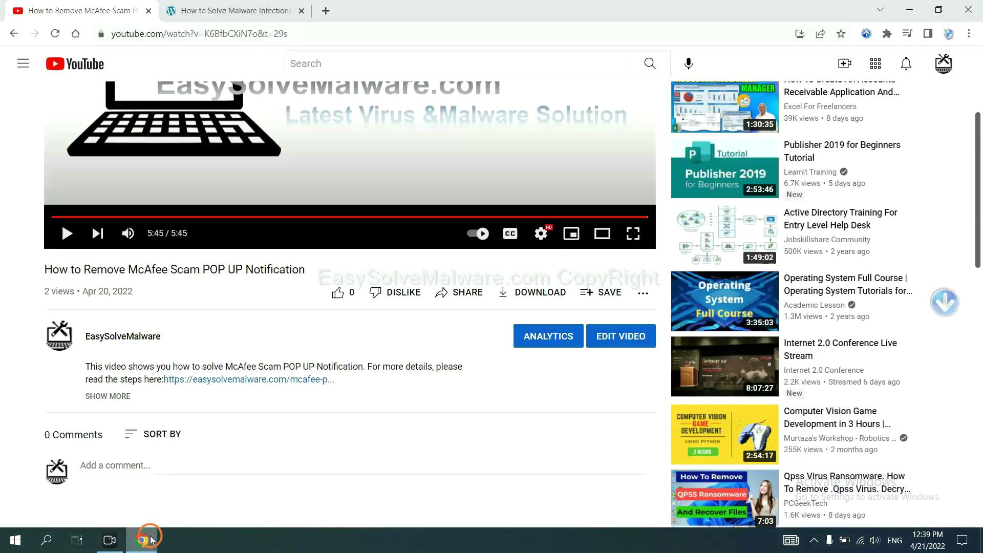
click(271, 381)
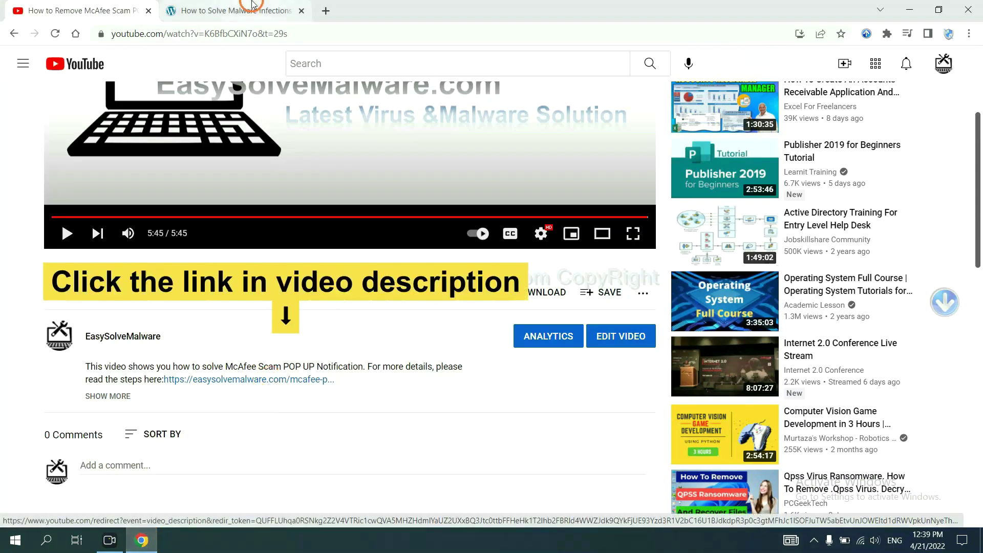
scroll(917, 232, down, 3)
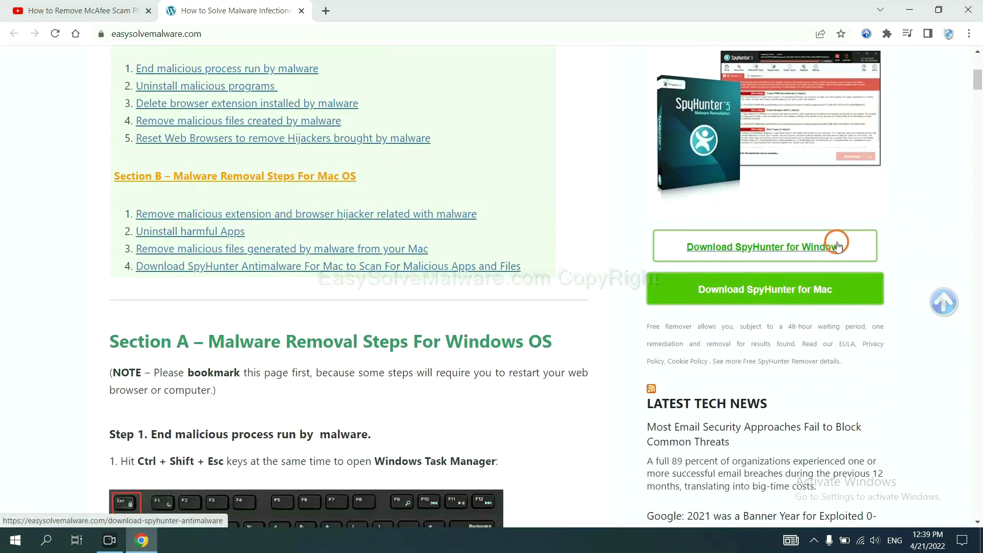
click(836, 246)
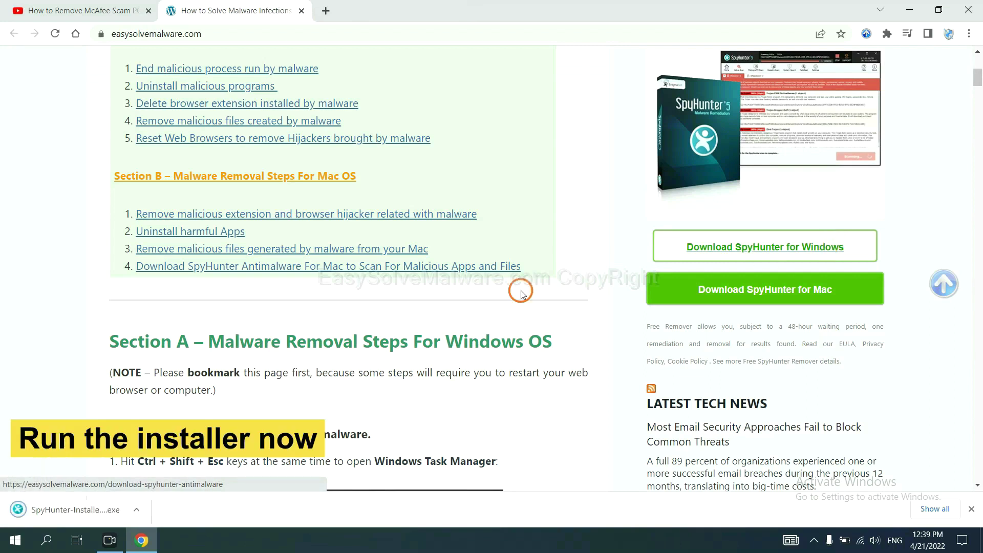
Step: Run the SpyHunter installer in English, accept the license, and install SpyHunter 5
click(63, 510)
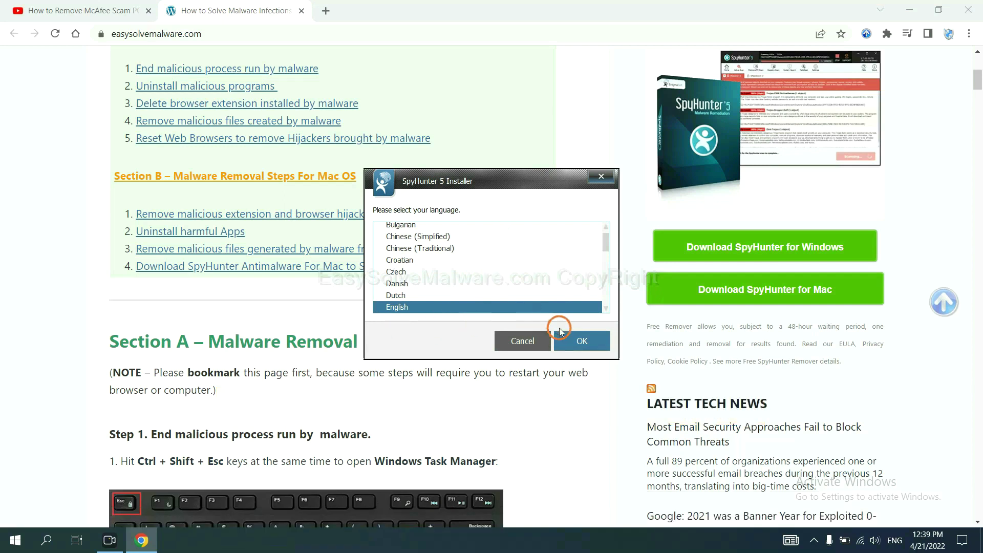
click(568, 340)
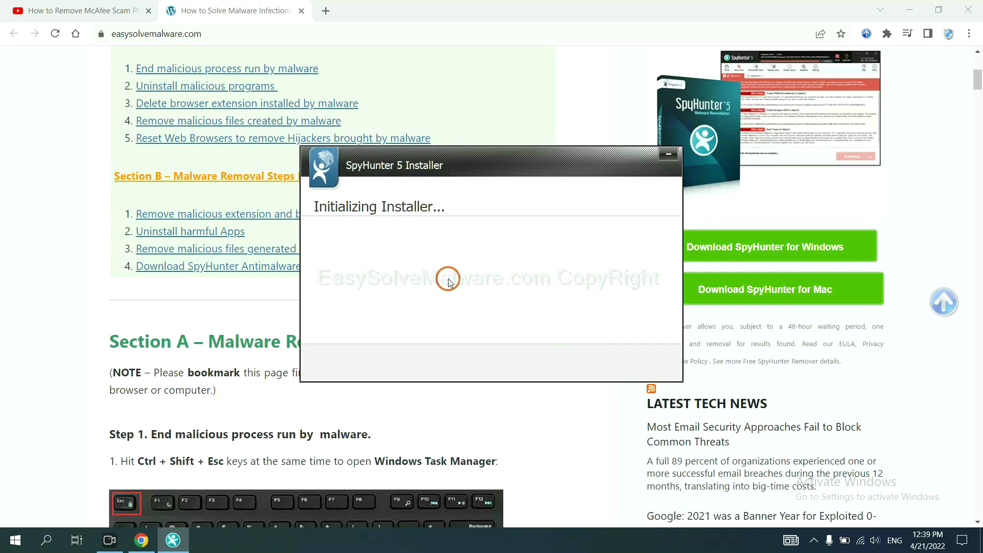
click(419, 279)
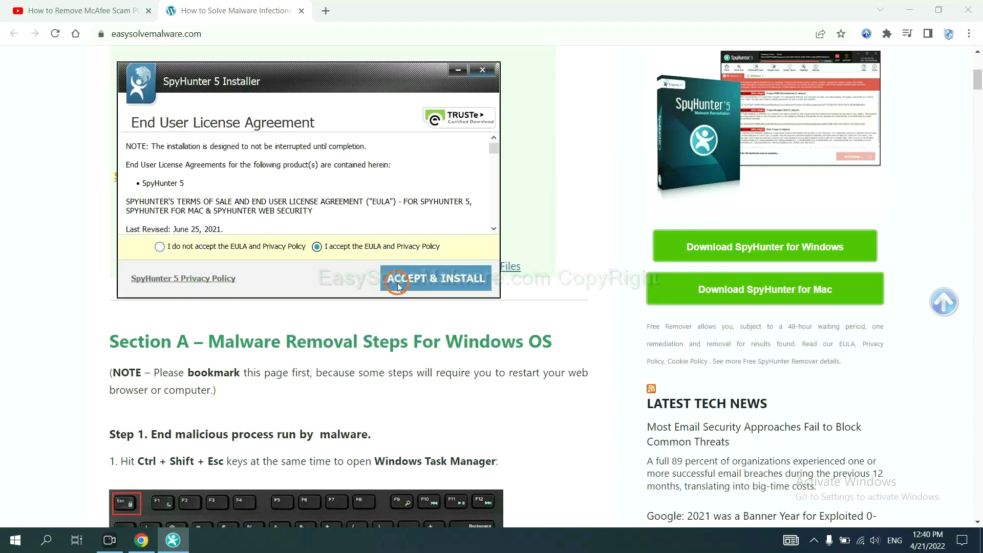
click(397, 287)
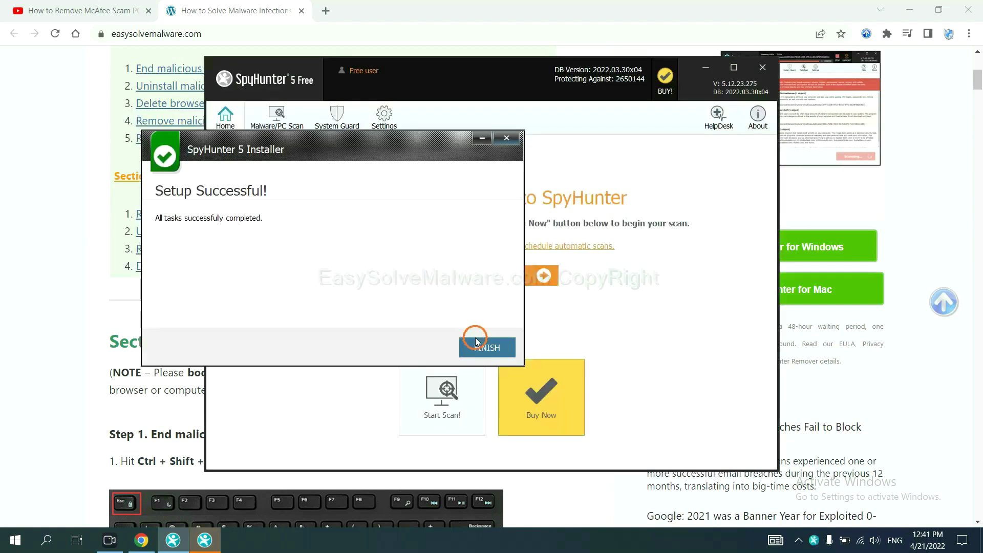
Step: Finish SpyHunter setup, scan the computer, and move past the unknown startup objects list
click(483, 348)
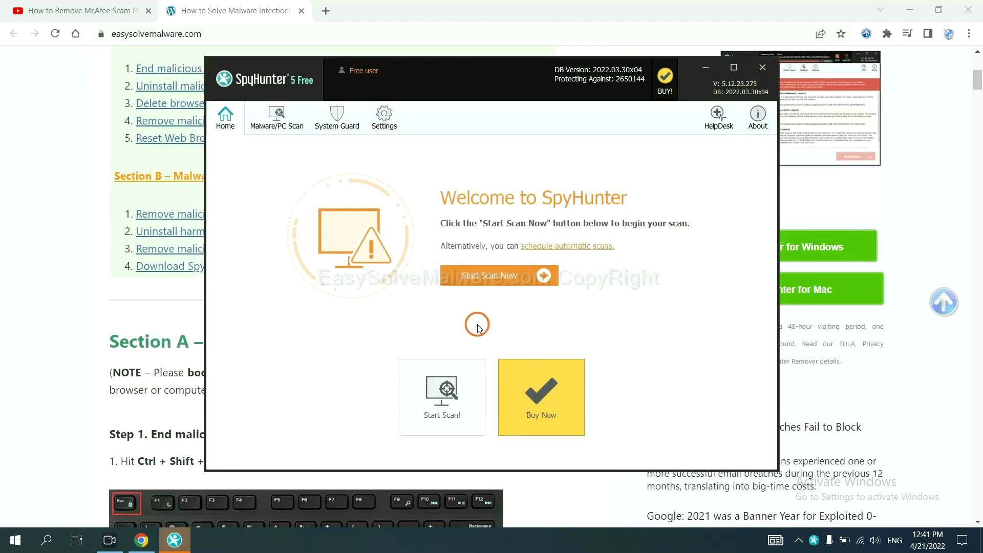
click(484, 278)
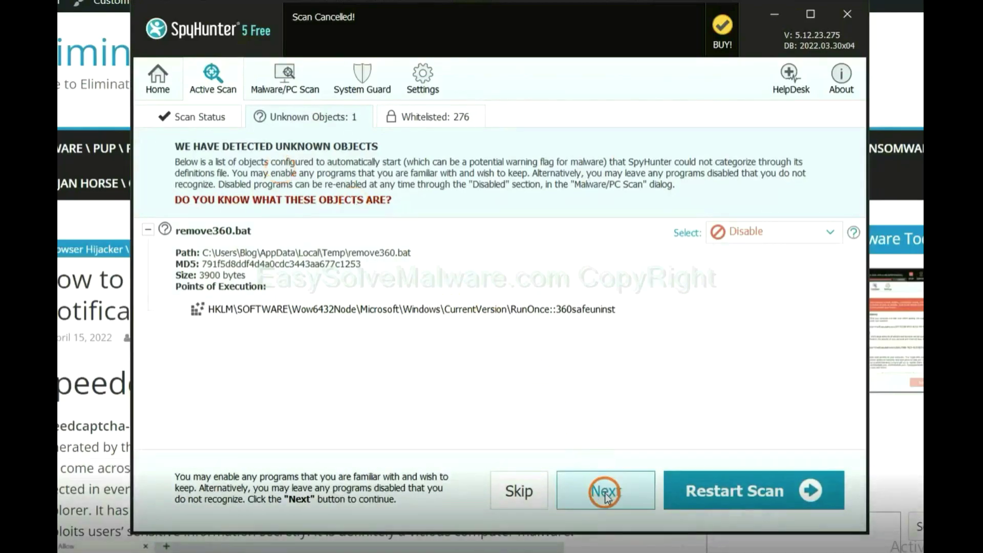
click(604, 496)
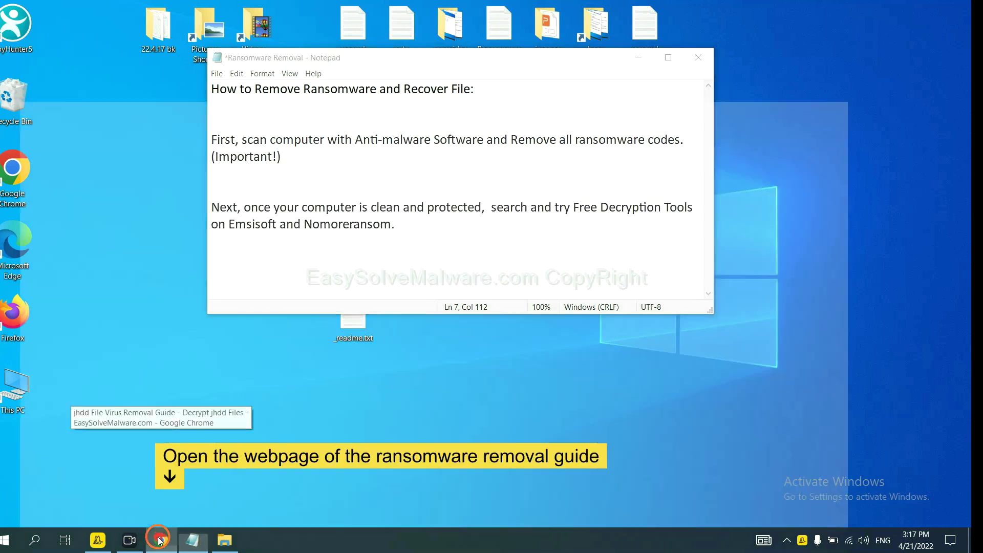
Step: Bring back the jhdd removal guide at Step 4 on Emsisoft and No More Ransom tools
click(159, 540)
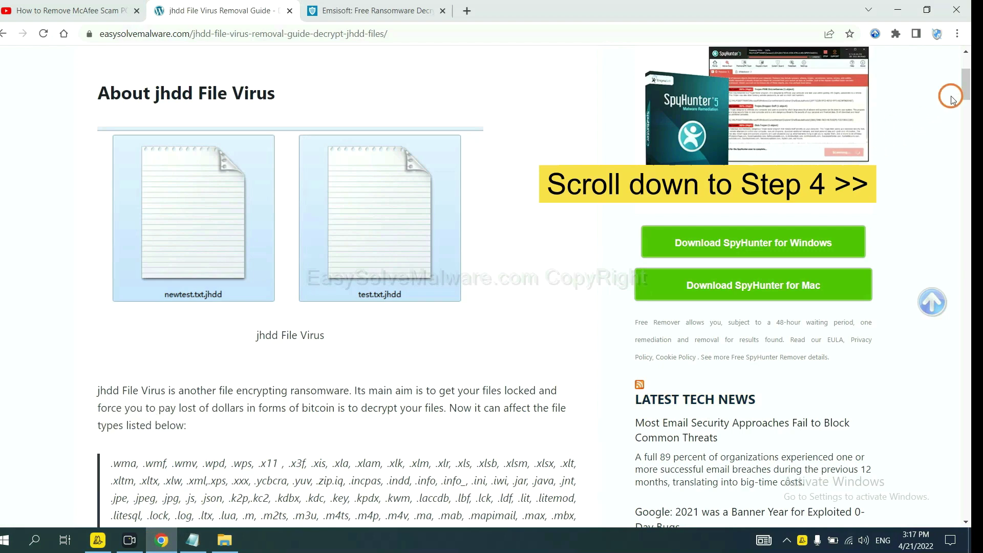
drag(964, 88, 958, 461)
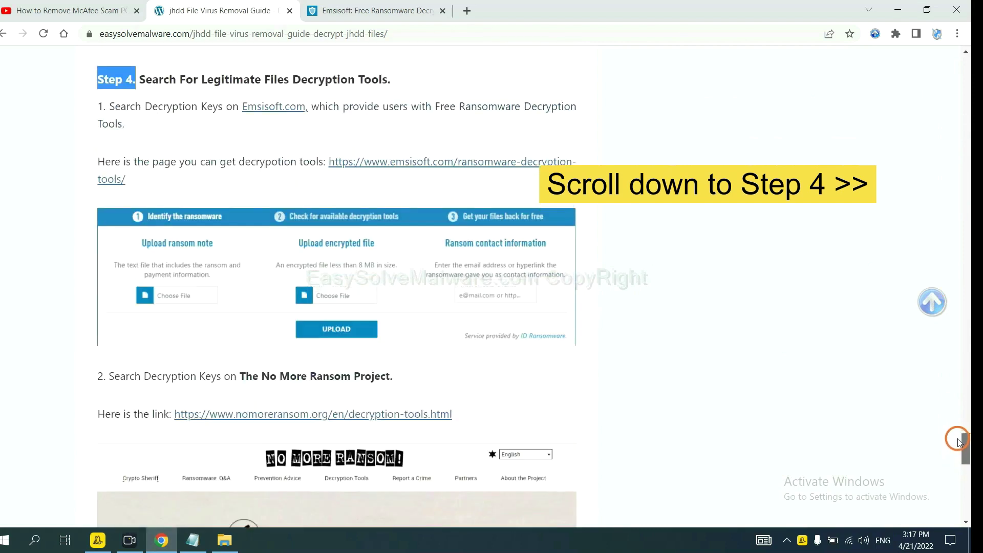
drag(958, 460, 958, 449)
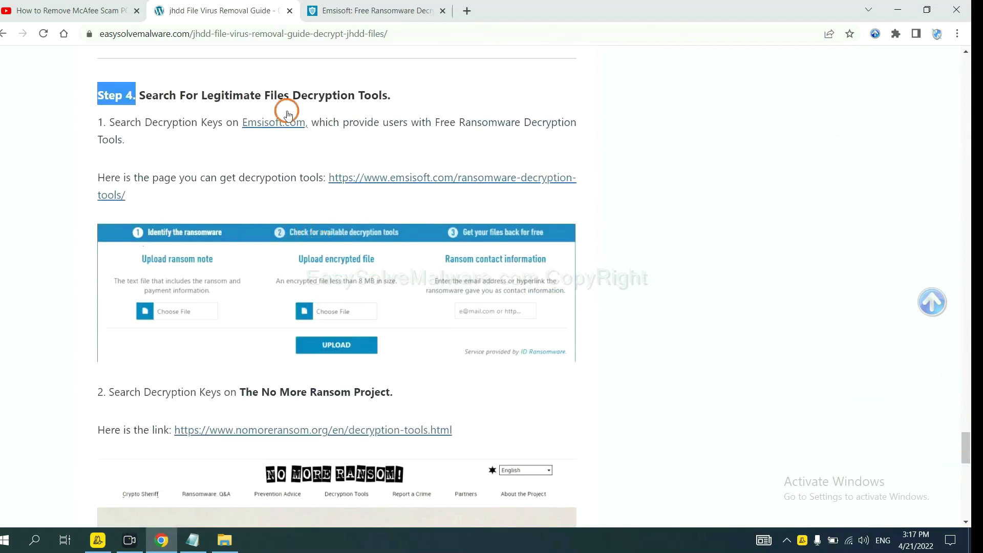
click(287, 67)
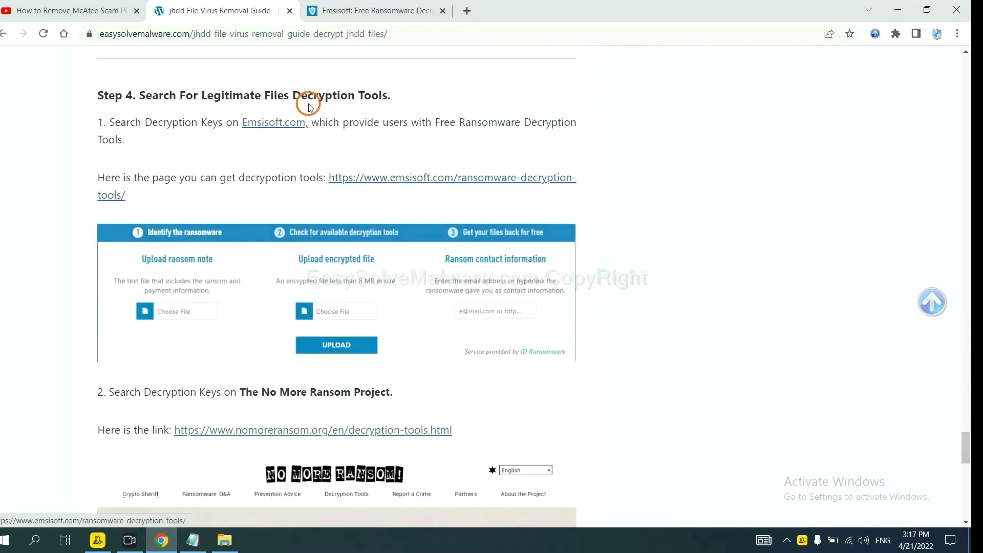
scroll(330, 200, down, 3)
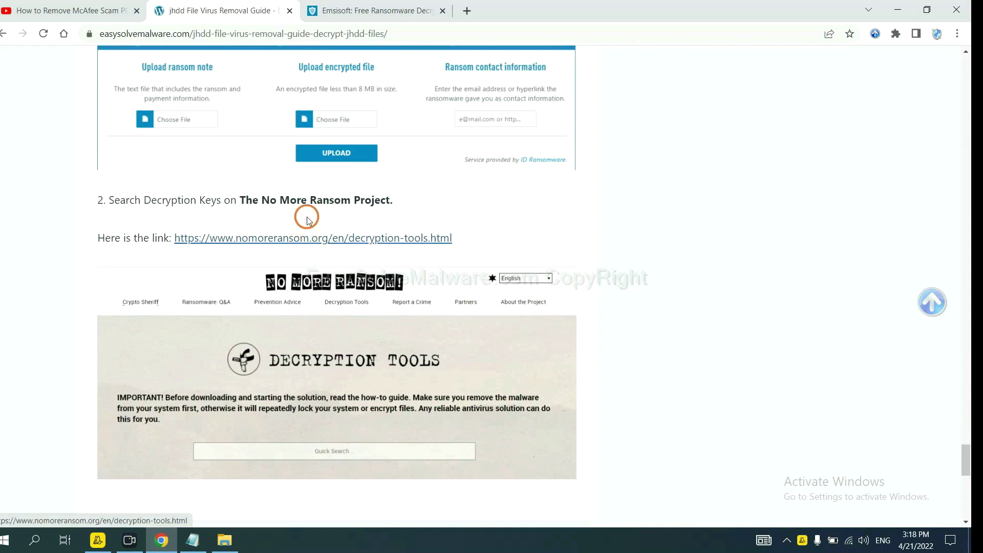
scroll(424, 238, up, 2)
scroll(425, 238, up, 2)
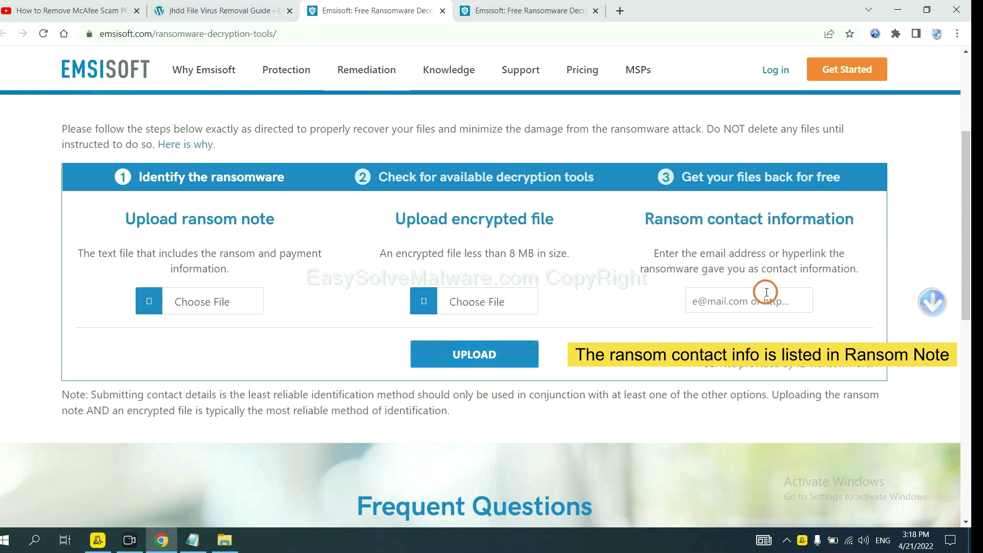
Step: Open _readme.txt from the desktop and select the attackers' contact e-mail lines to copy
click(965, 543)
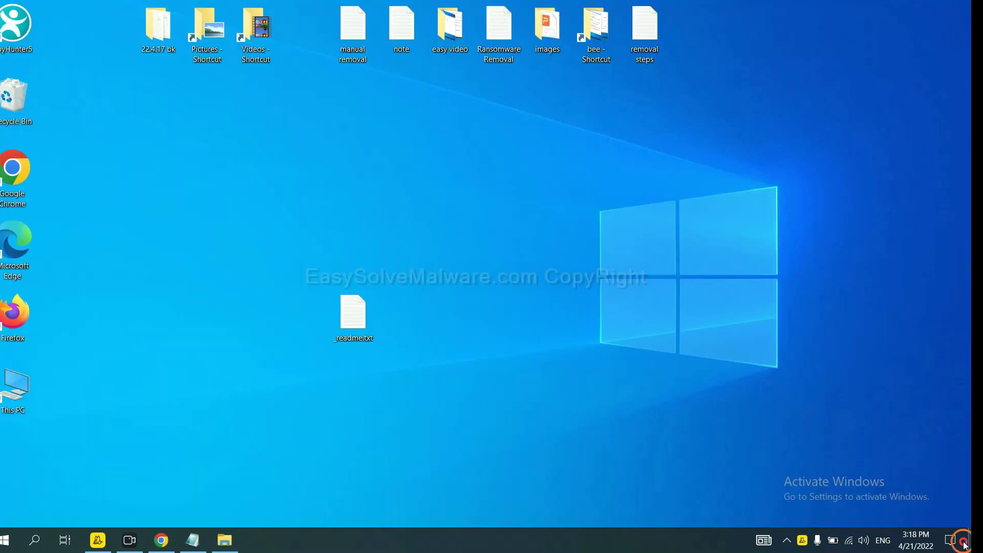
double_click(353, 313)
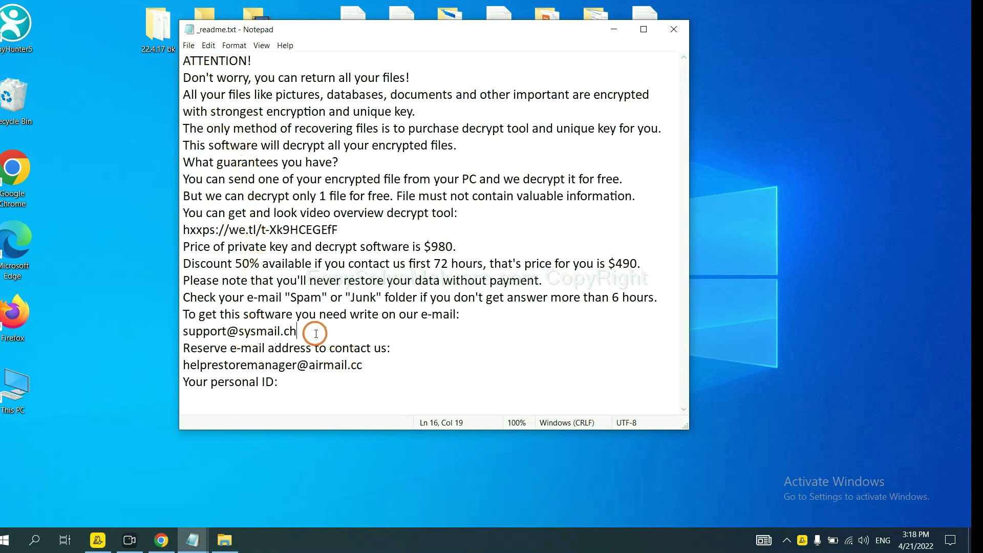
drag(315, 332, 162, 324)
key(ctrl+c)
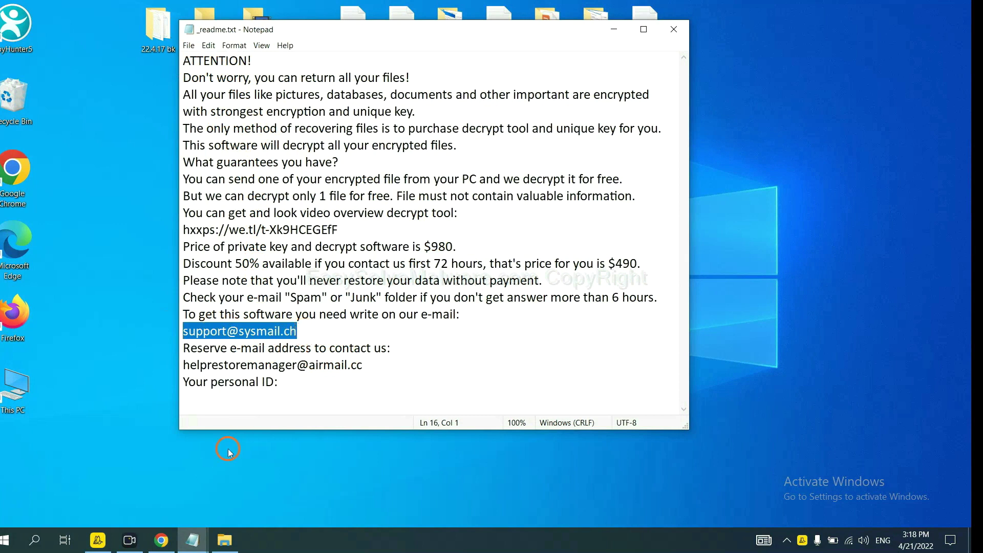
Step: Paste the ransom contact e-mail into Emsisoft's identification form and upload it
click(161, 540)
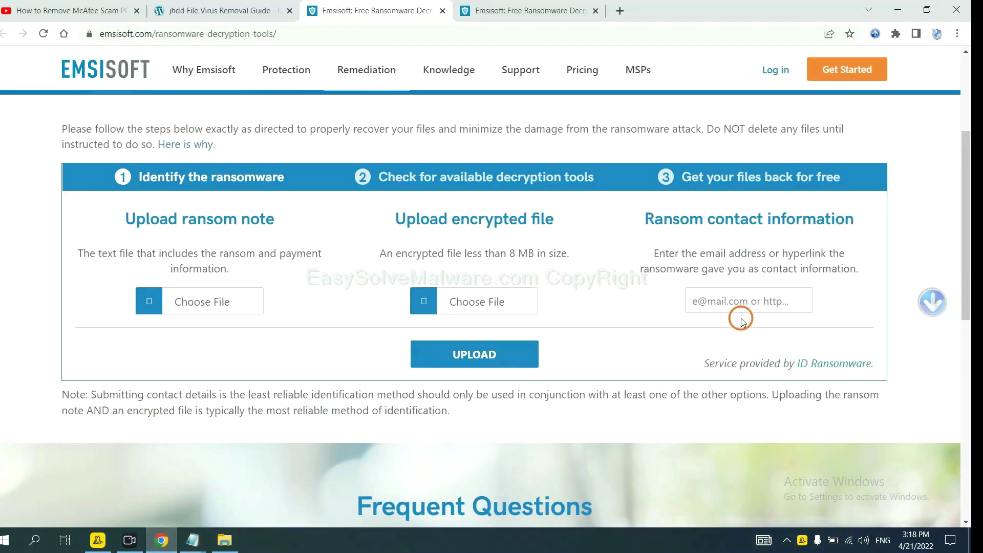
click(746, 302)
key(ctrl+v)
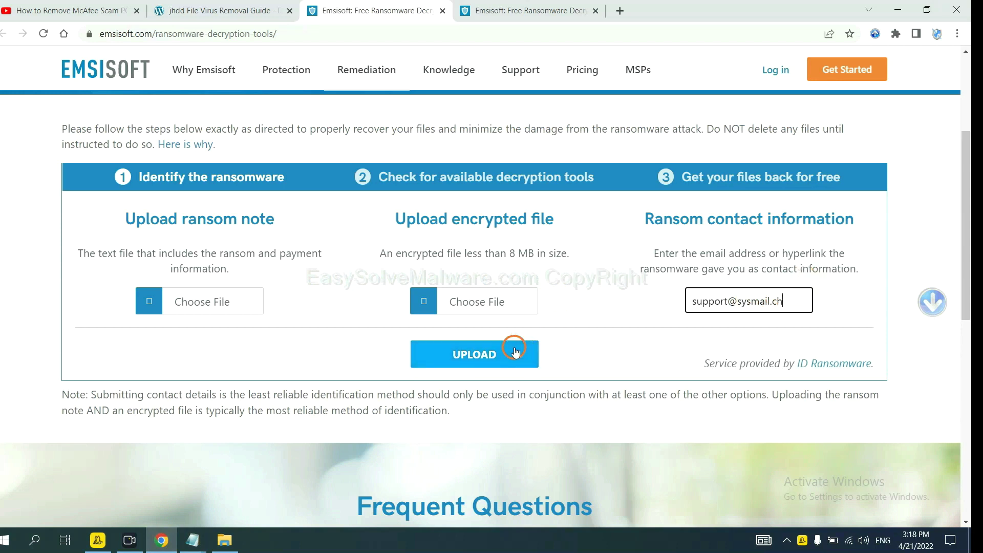
click(514, 352)
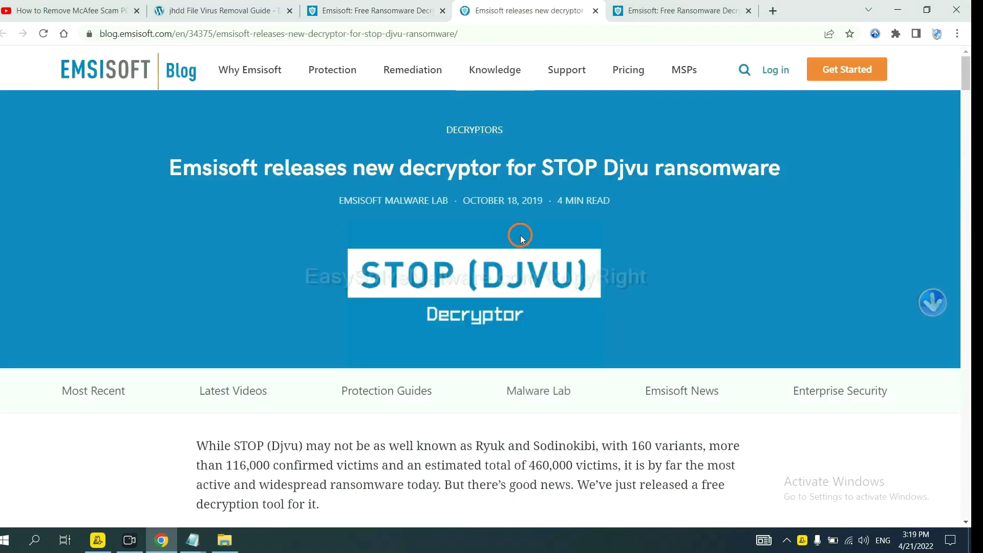
scroll(514, 231, down, 3)
scroll(497, 222, down, 5)
scroll(496, 221, down, 1)
scroll(491, 219, down, 4)
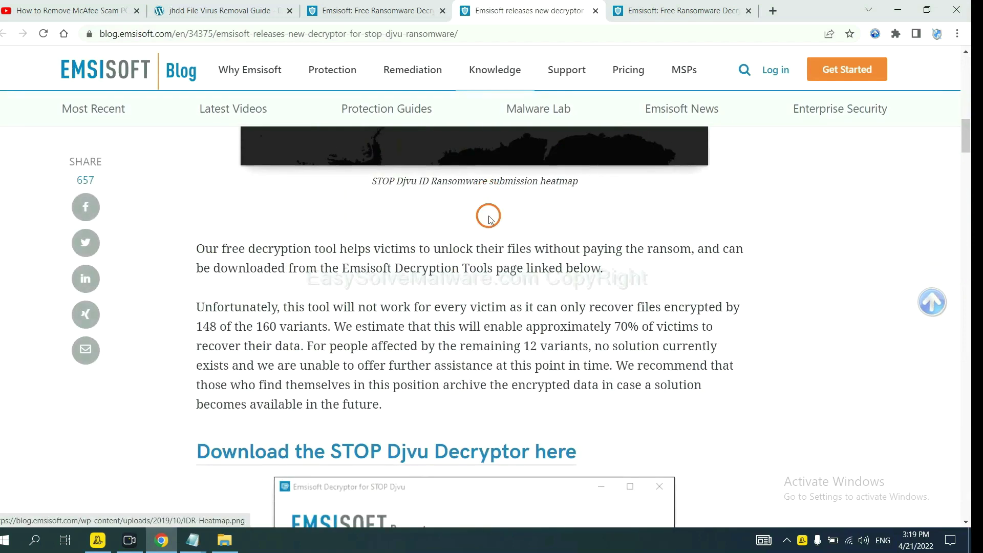
scroll(489, 216, down, 3)
scroll(489, 216, down, 1)
scroll(488, 216, down, 4)
scroll(488, 217, down, 1)
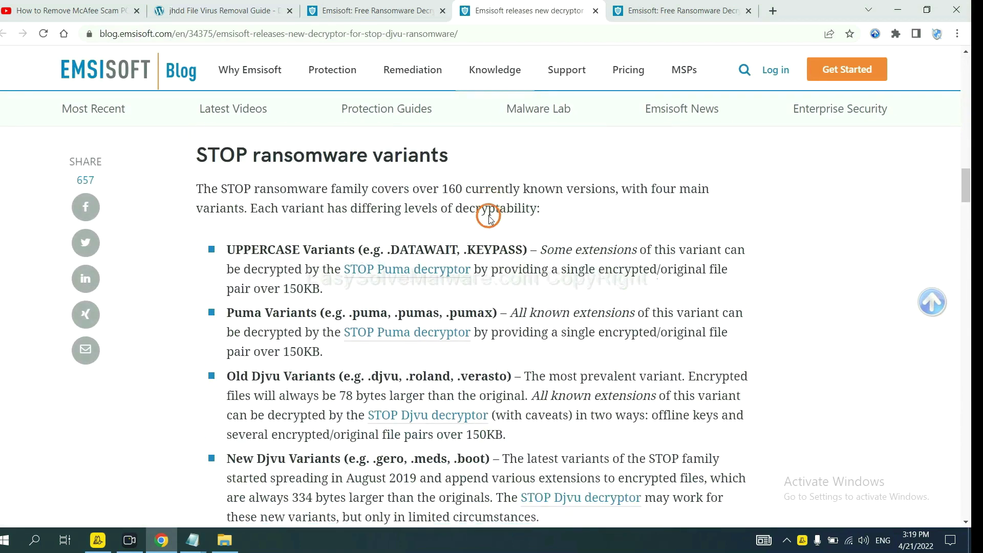
scroll(489, 217, down, 1)
scroll(485, 217, up, 2)
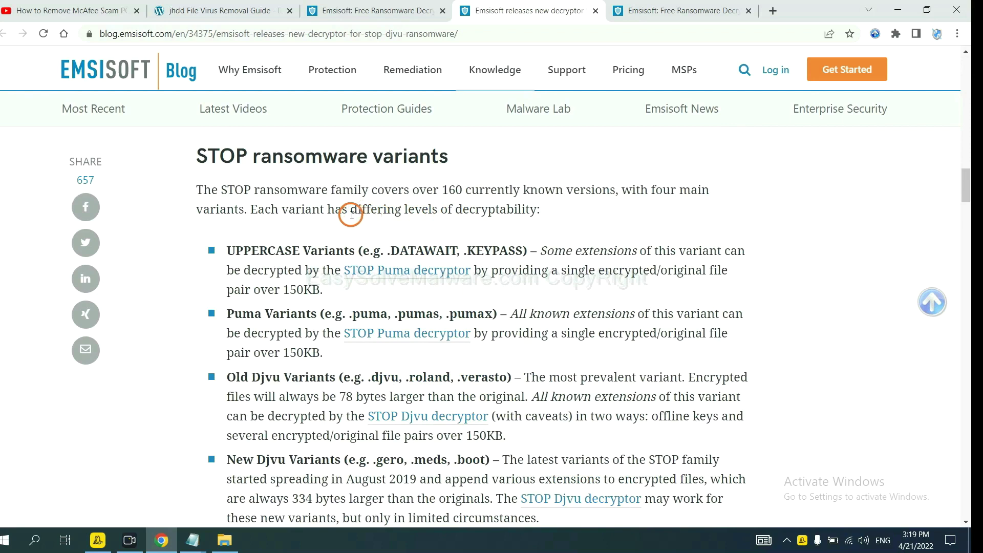
scroll(345, 259, down, 1)
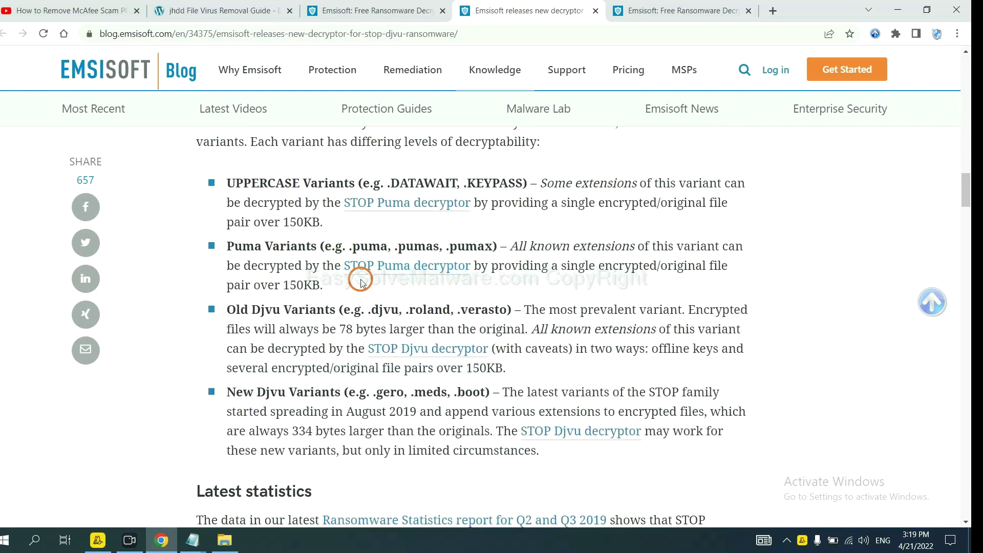
scroll(358, 279, down, 1)
scroll(359, 279, down, 1)
scroll(362, 273, down, 1)
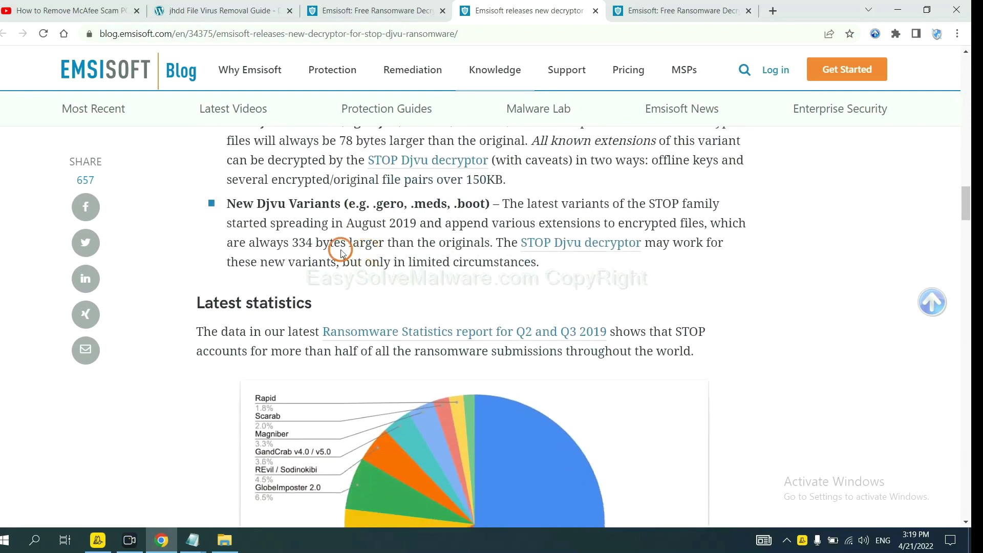
Step: Open the STOP Djvu decryptor download page from Emsisoft's blog article
click(564, 245)
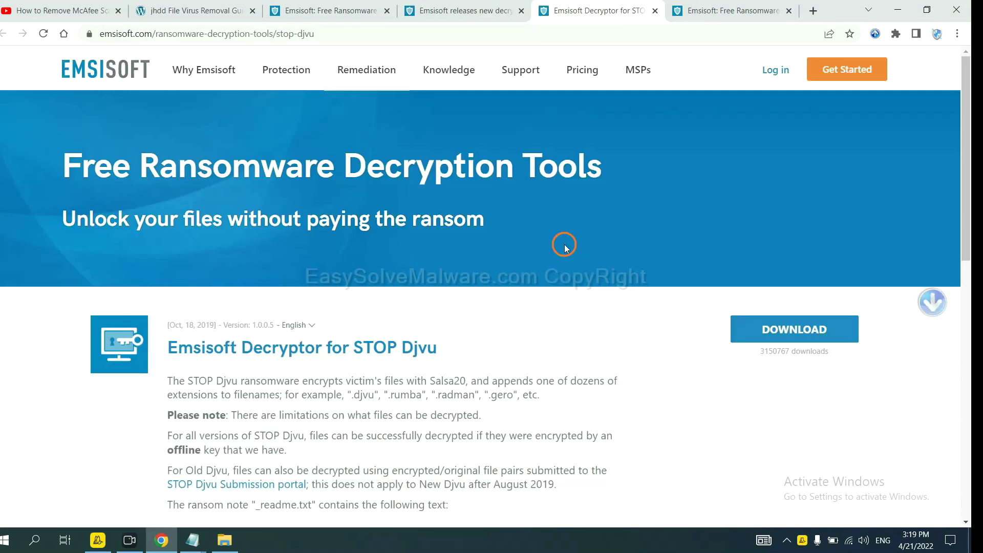
scroll(565, 245, down, 3)
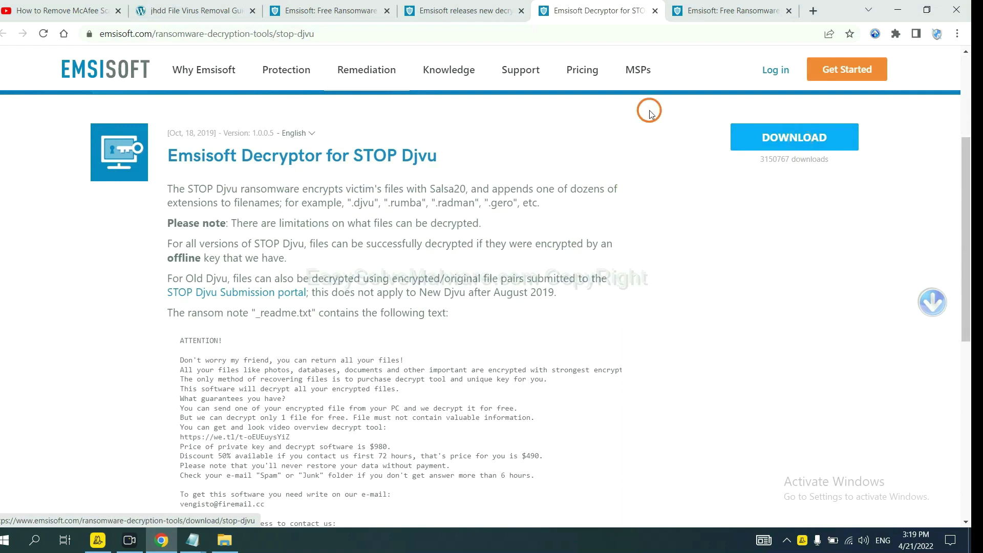
Step: From the jhdd guide, open No More Ransom's tools and expand the djvu Ransom entry
click(185, 11)
scroll(349, 313, down, 1)
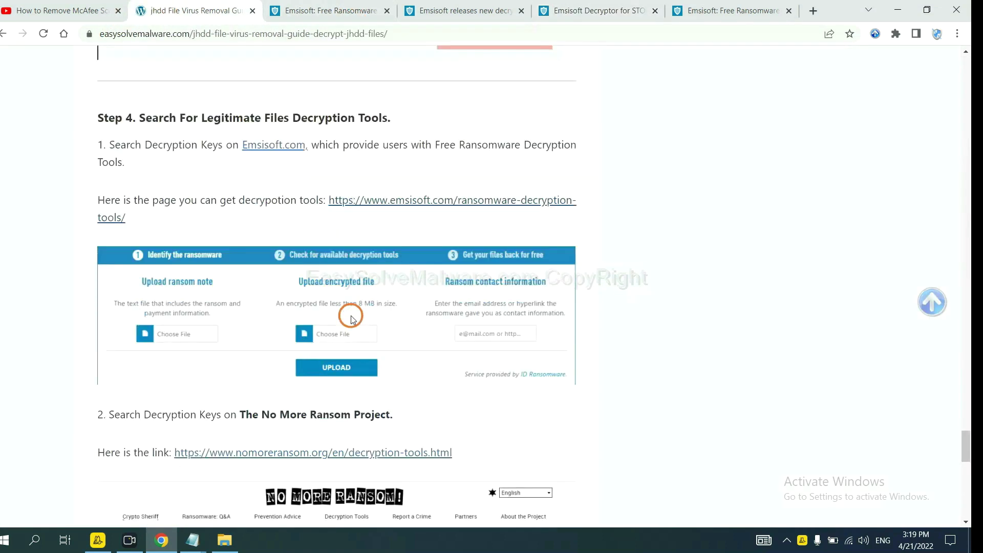
scroll(345, 302, down, 3)
click(358, 177)
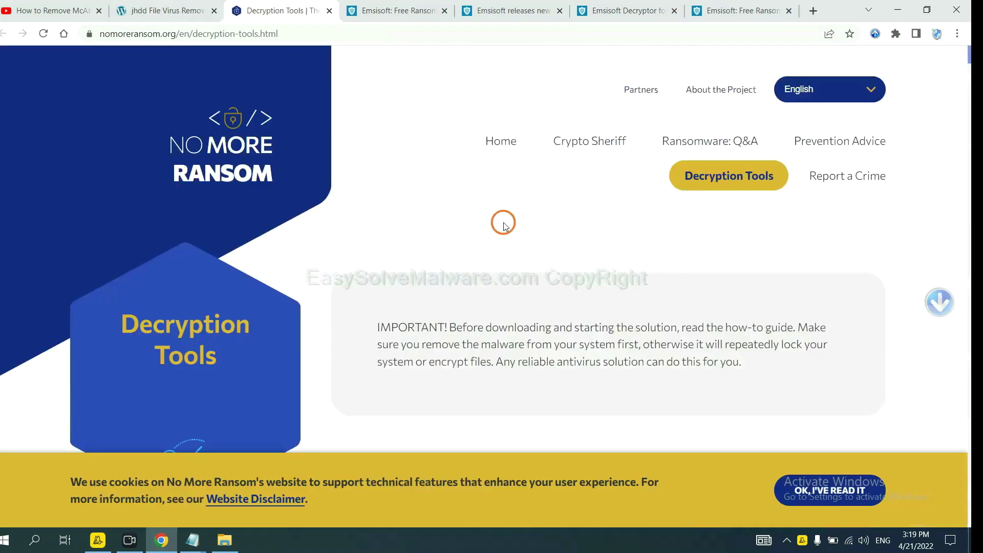
scroll(503, 224, down, 3)
click(490, 299)
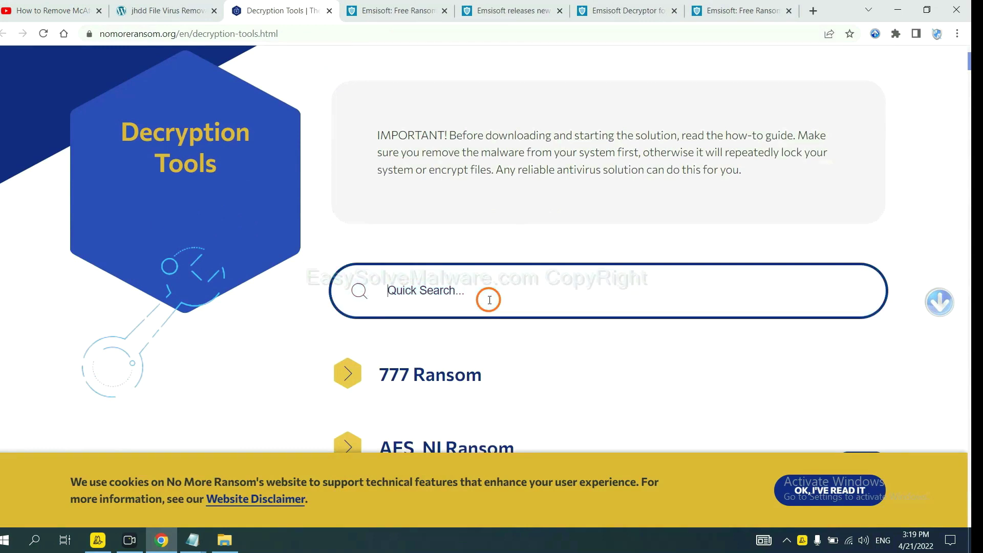
text(djv)
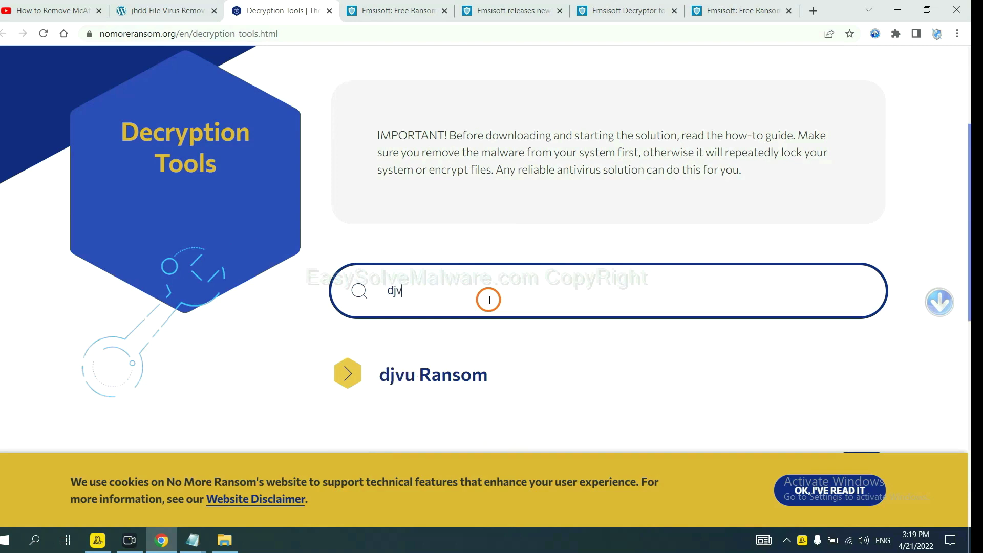
text(u)
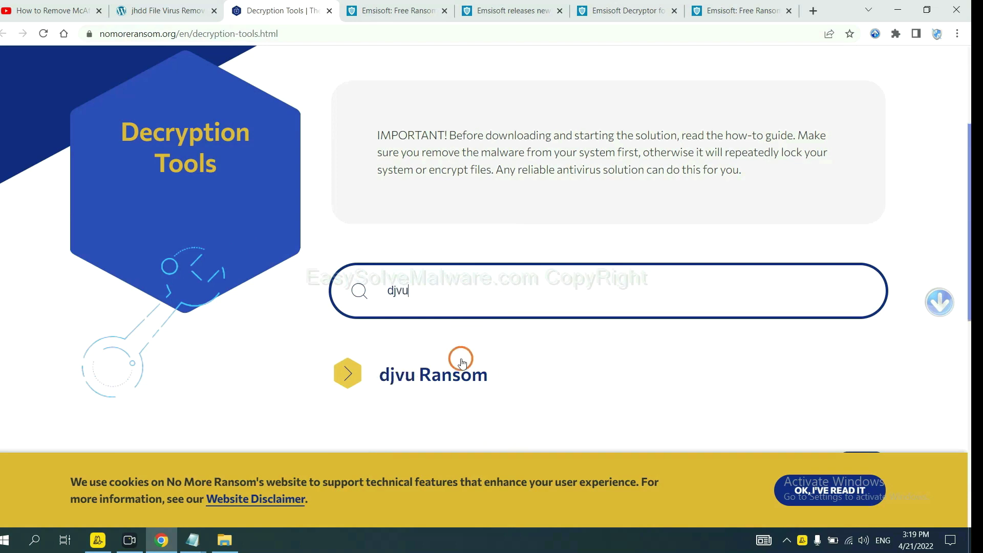
scroll(461, 368, down, 1)
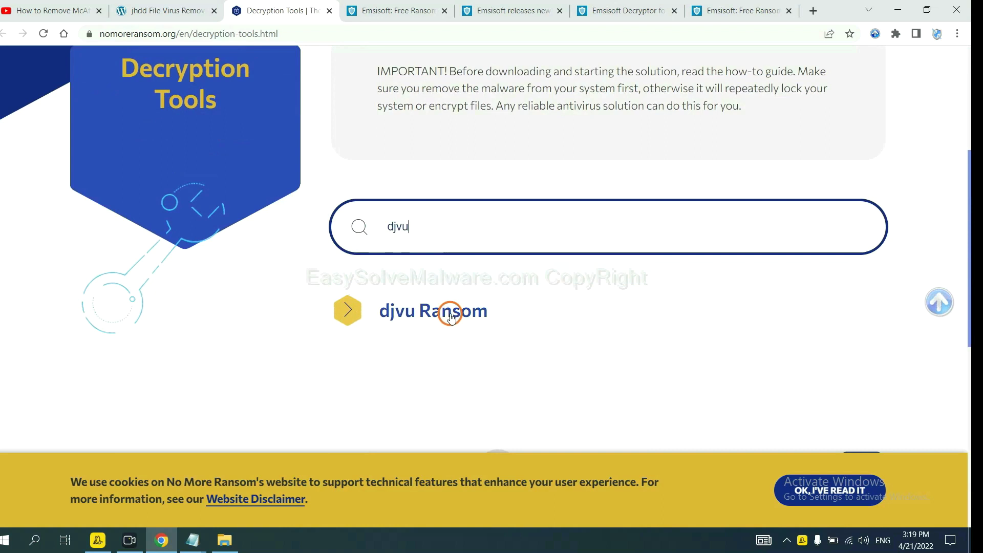
click(451, 318)
scroll(534, 331, down, 2)
scroll(534, 332, down, 1)
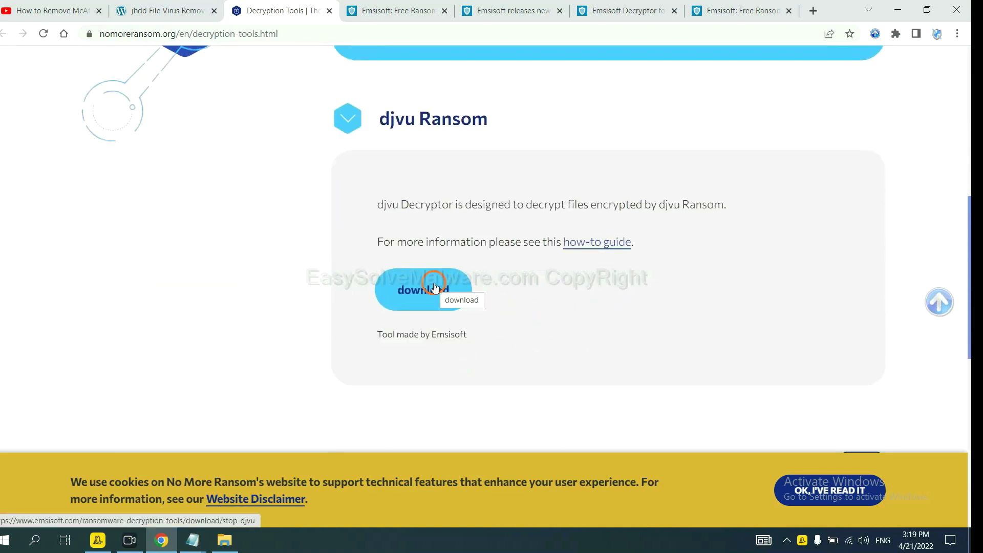
scroll(569, 279, up, 3)
scroll(619, 279, up, 3)
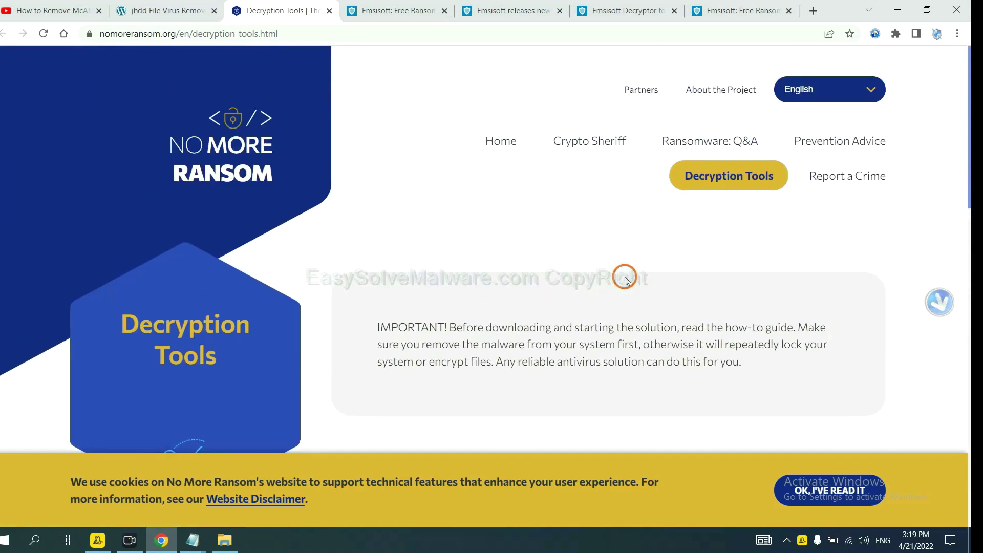